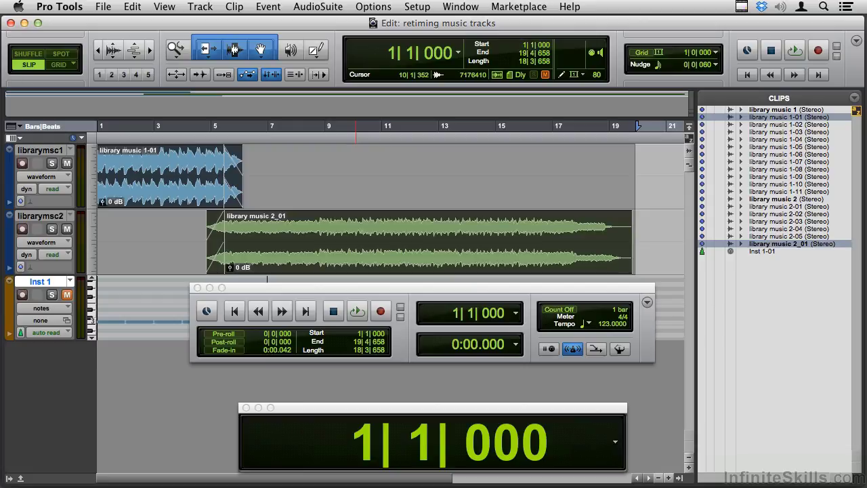
Replace the clips on both music tracks with library music 1-02 at the start of librarymsc1 and play it back.
{"action": "key", "text": "BackSpace"}
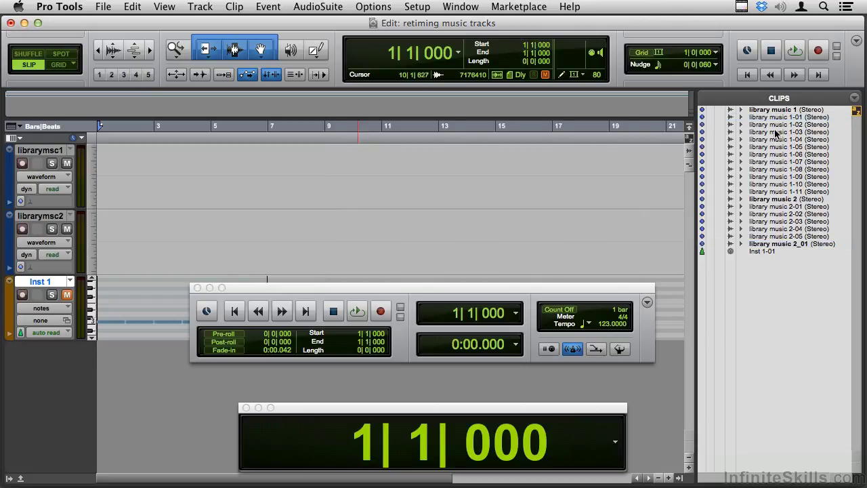
{"action": "left_click_drag", "start_coordinate": [775, 126], "coordinate": [88, 188]}
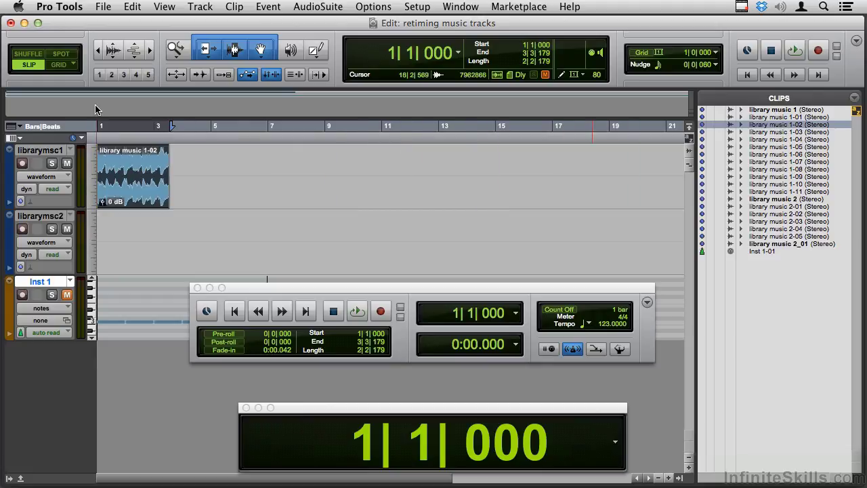
{"action": "key", "text": "space"}
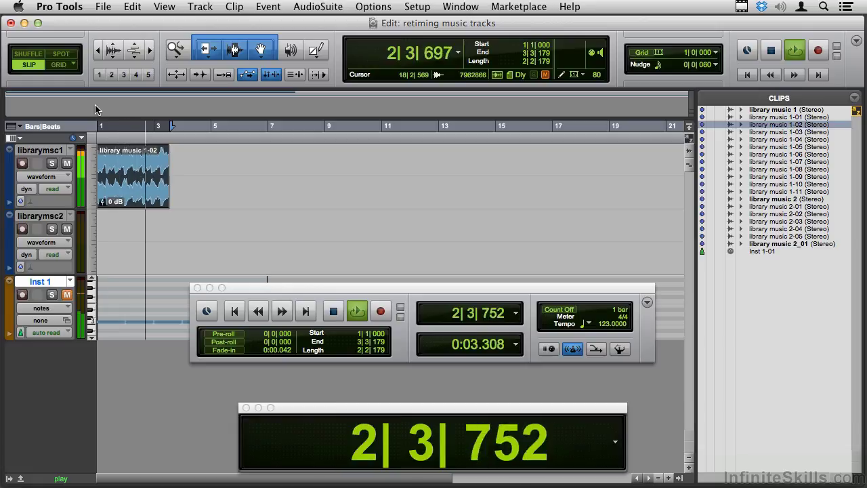
{"action": "key", "text": "space"}
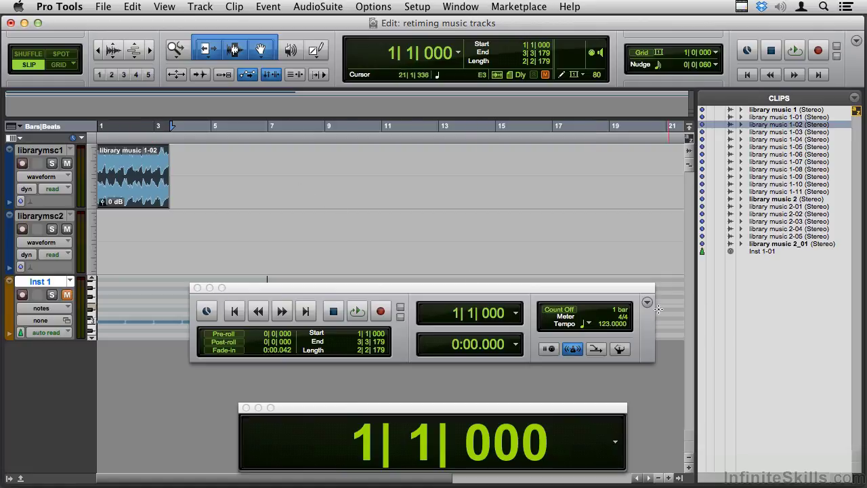
Set the session tempo to 96 and play the librarymsc1 clip from the start.
{"action": "left_click", "coordinate": [603, 324]}
{"action": "type", "text": "98"}
{"action": "key", "text": "Return"}
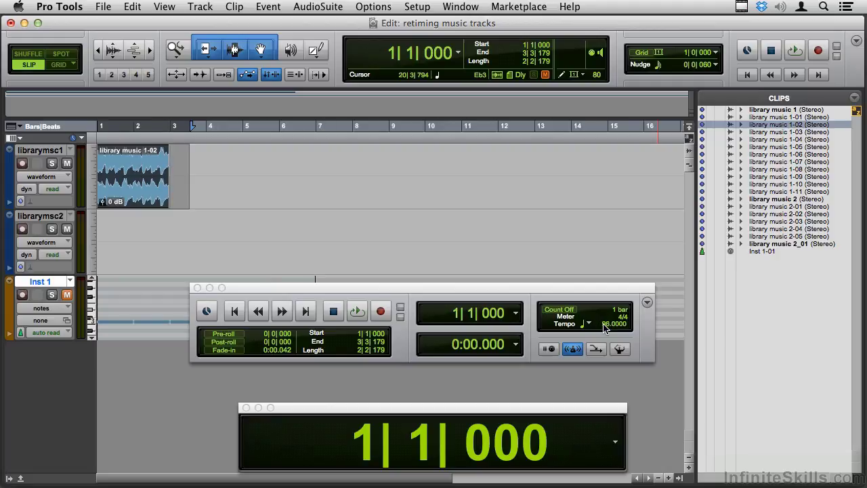
{"action": "key", "text": "Return"}
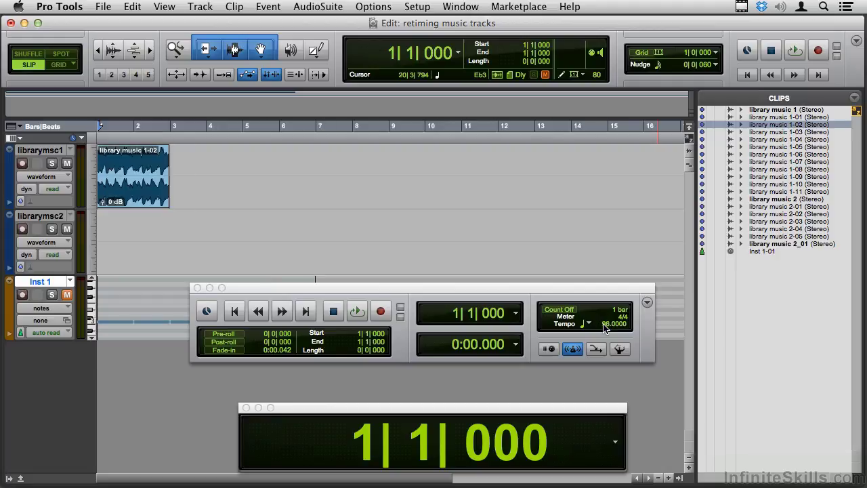
{"action": "key", "text": "space"}
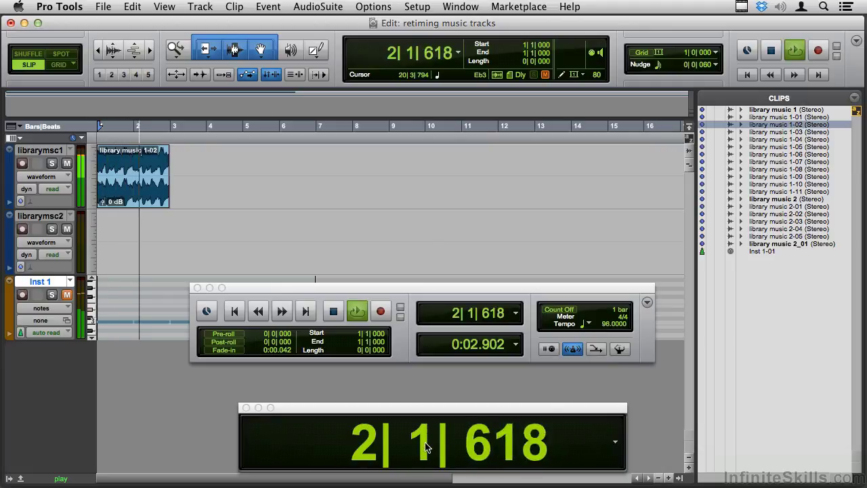
{"action": "key", "text": "space"}
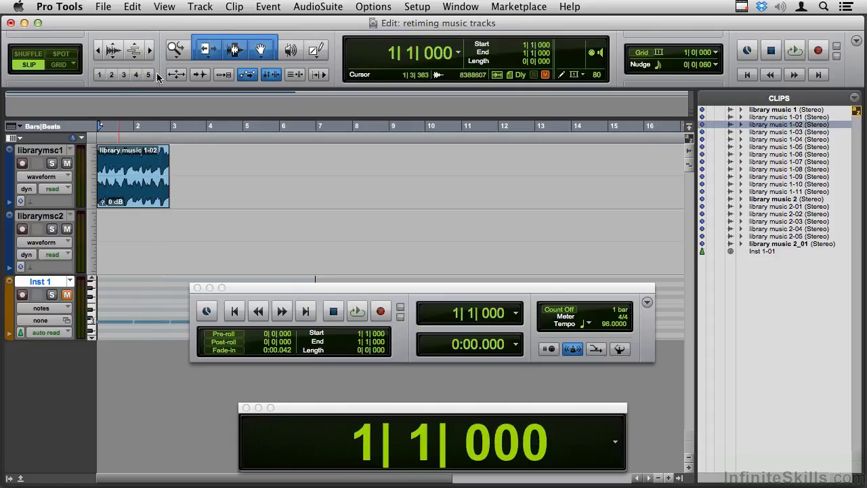
Switch the Trim tool to time compression/expansion, with the session tempo set to 112 and the edit mode set to Grid.
{"action": "left_click_drag", "start_coordinate": [207, 49], "coordinate": [215, 84]}
{"action": "key", "text": "super+bracketright"}
{"action": "key", "text": "super+bracketright"}
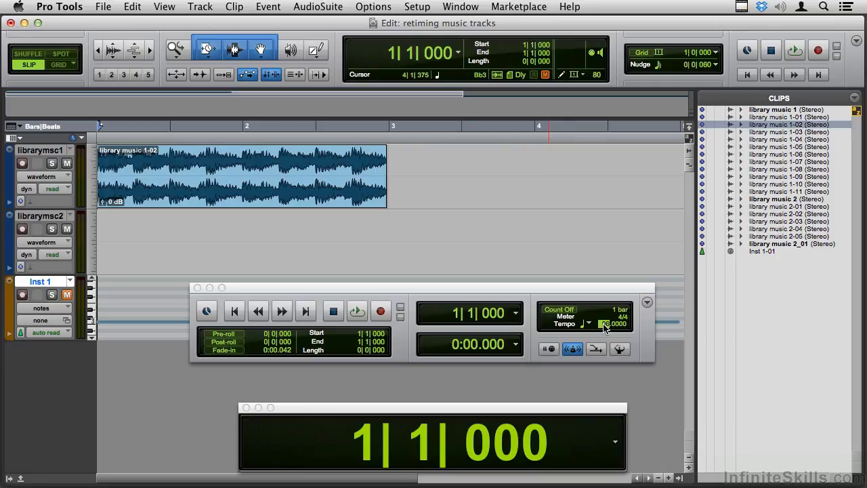
{"action": "key", "text": "Return"}
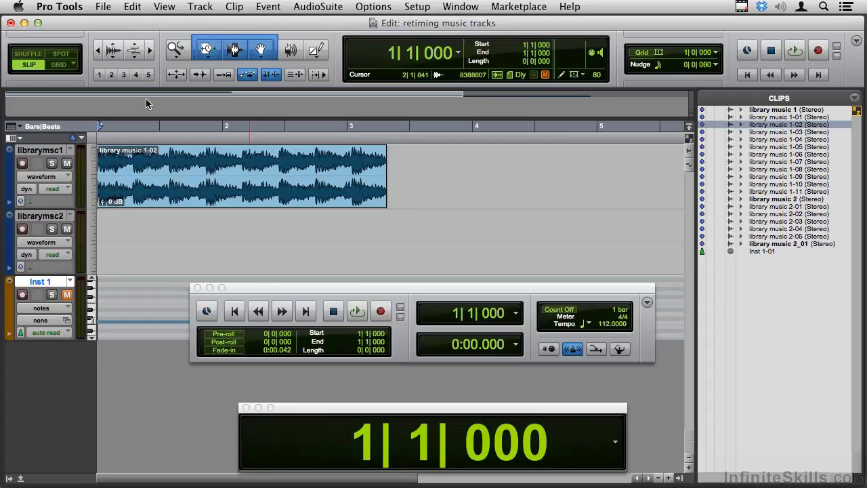
{"action": "left_click", "coordinate": [59, 65]}
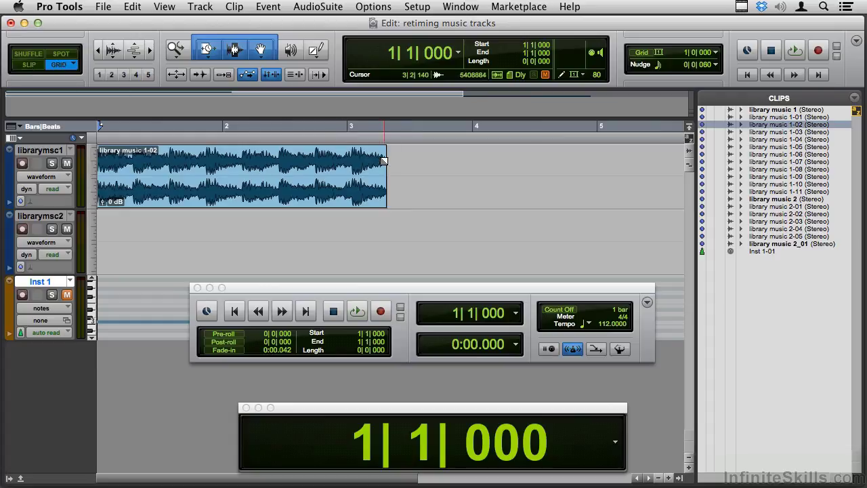
Time-compress the library music 1-02 clip on librarymsc1 so it ends at bar 3, and play the result.
{"action": "left_click", "coordinate": [385, 178]}
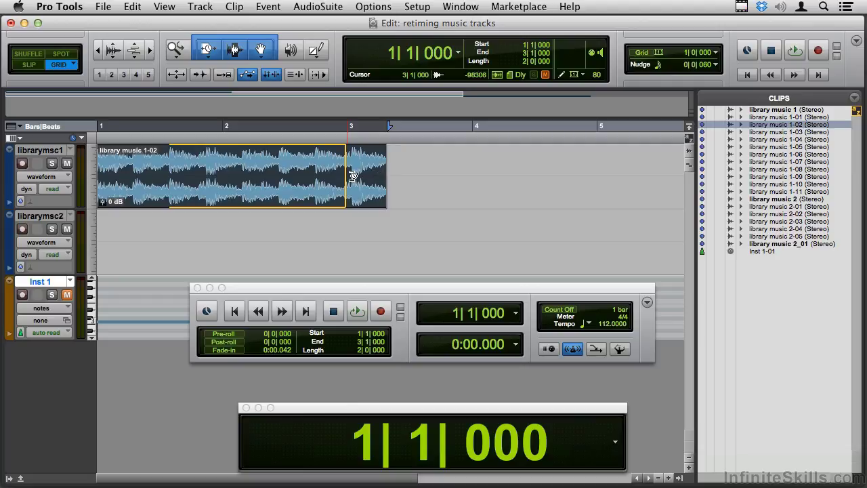
{"action": "left_click_drag", "start_coordinate": [350, 174], "coordinate": [350, 175]}
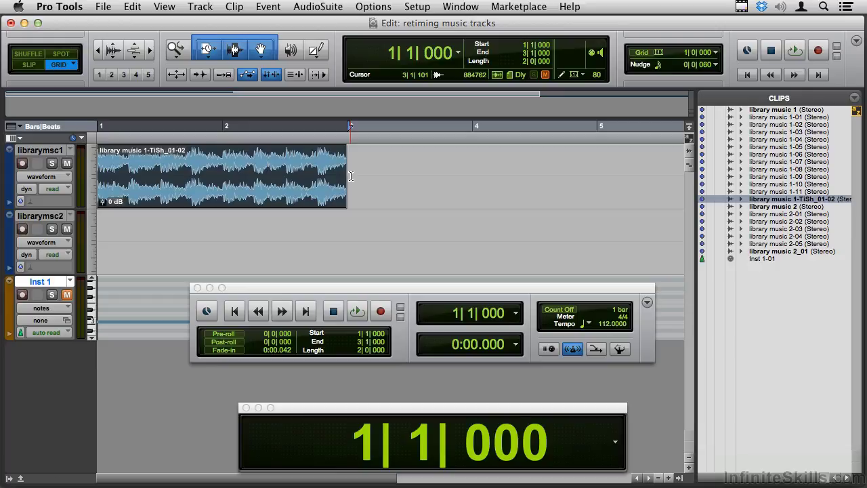
{"action": "key", "text": "space"}
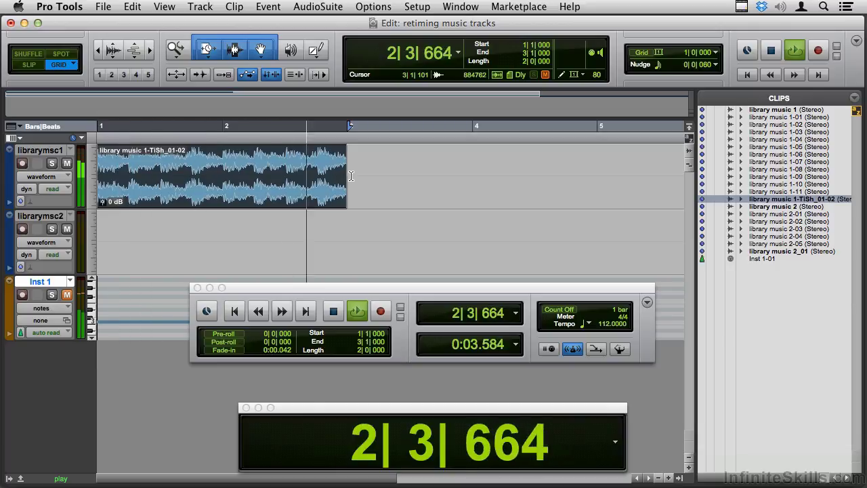
{"action": "key", "text": "space"}
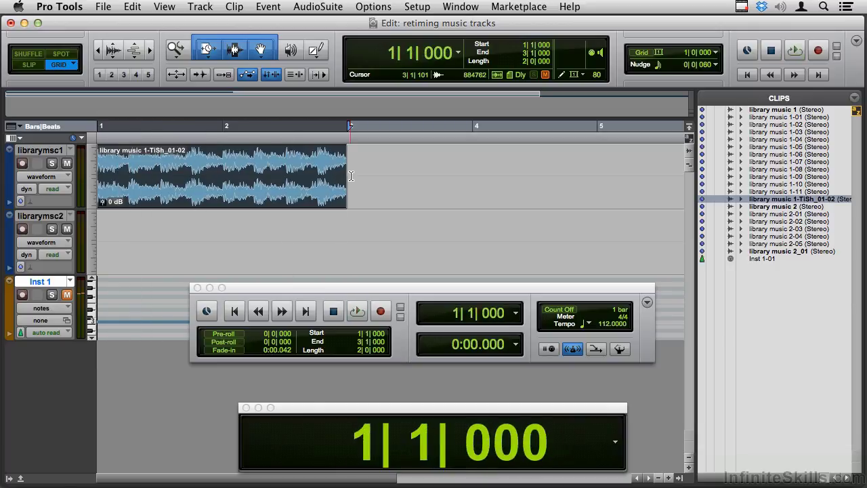
Undo the compression and instead time-stretch the librarymsc1 clip to end at bar 3 with the session tempo set to 80, playing the result.
{"action": "key", "text": "super+z"}
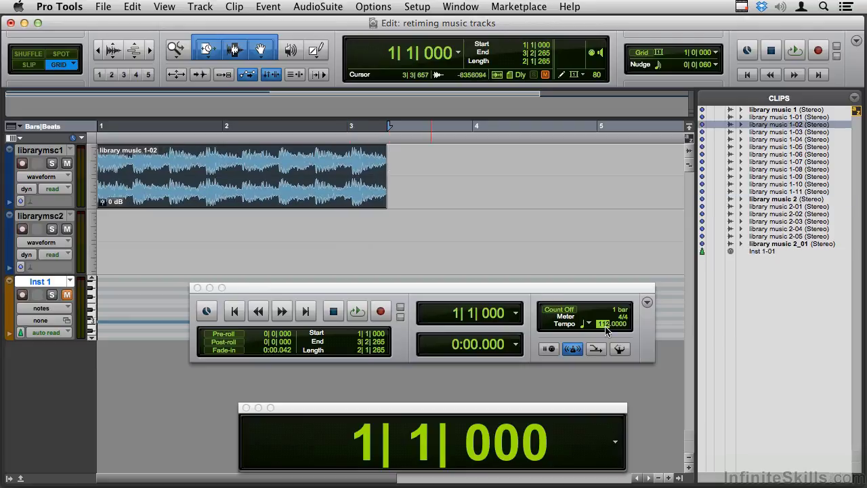
{"action": "key", "text": "Return"}
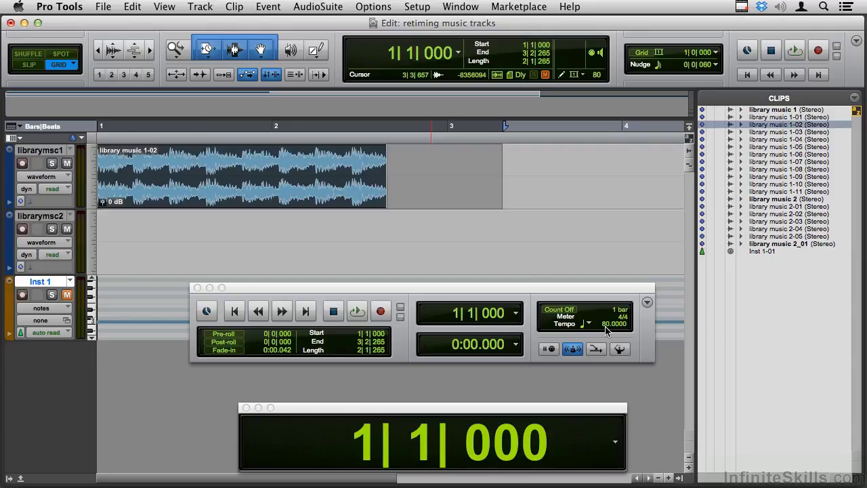
{"action": "left_click", "coordinate": [382, 174]}
{"action": "left_click_drag", "start_coordinate": [410, 171], "coordinate": [426, 171]}
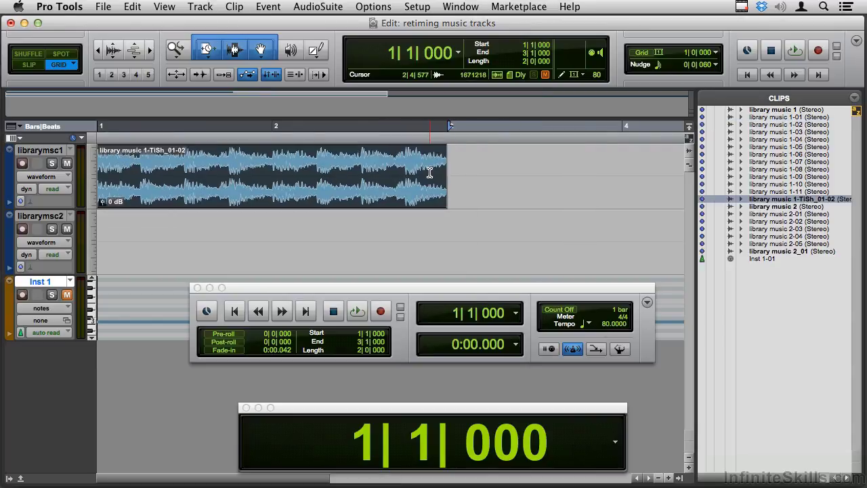
{"action": "key", "text": "Return"}
{"action": "key", "text": "space"}
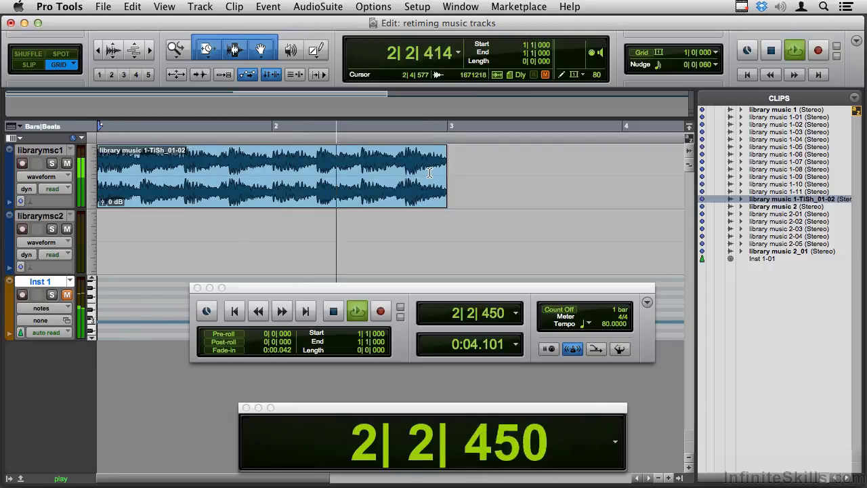
{"action": "key", "text": "space"}
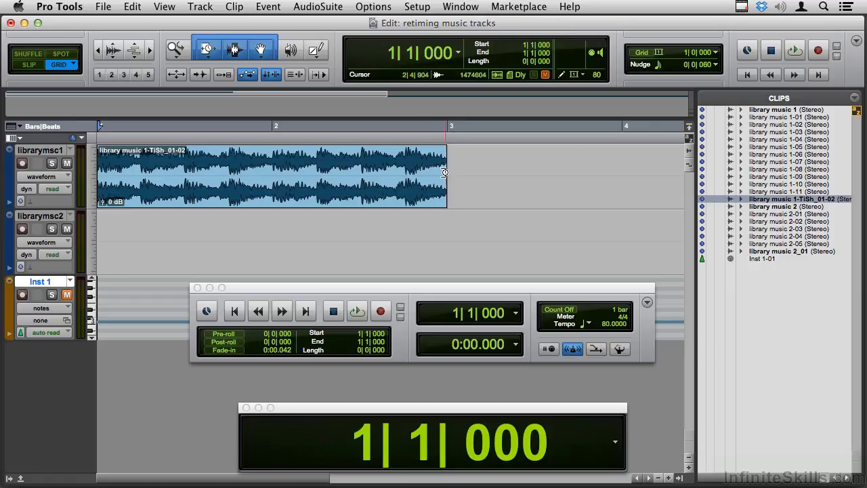
Undo the last clip stretch and set the session tempo to 40.
{"action": "key", "text": "super+z"}
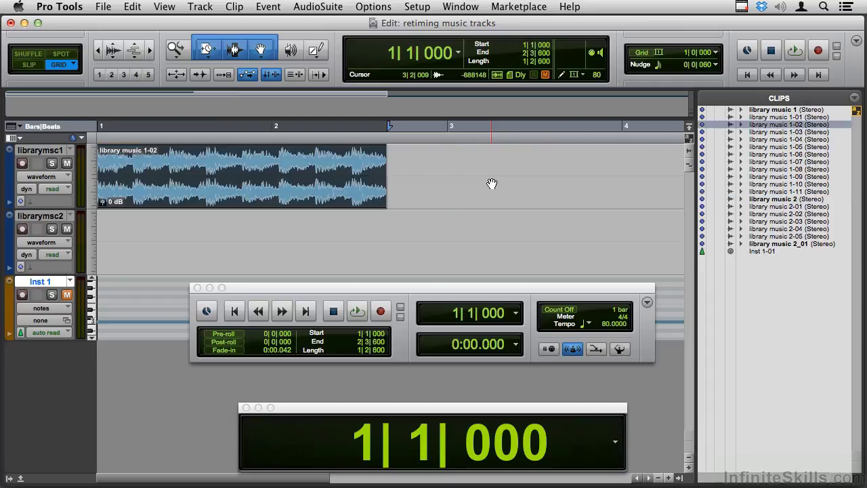
{"action": "left_click", "coordinate": [609, 324]}
{"action": "type", "text": "40"}
{"action": "key", "text": "Return"}
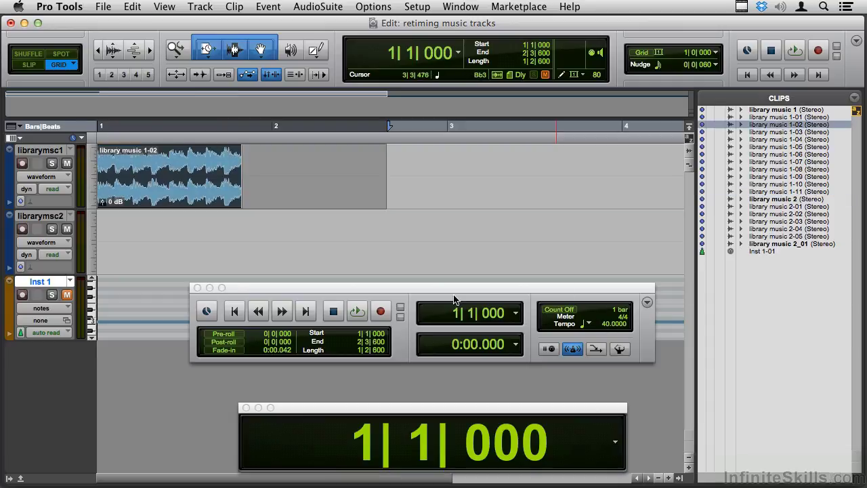
Time-stretch the library music 1-02 clip on librarymsc1 to end at bar 3 and play it back.
{"action": "left_click", "coordinate": [247, 172]}
{"action": "left_click_drag", "start_coordinate": [323, 168], "coordinate": [432, 170]}
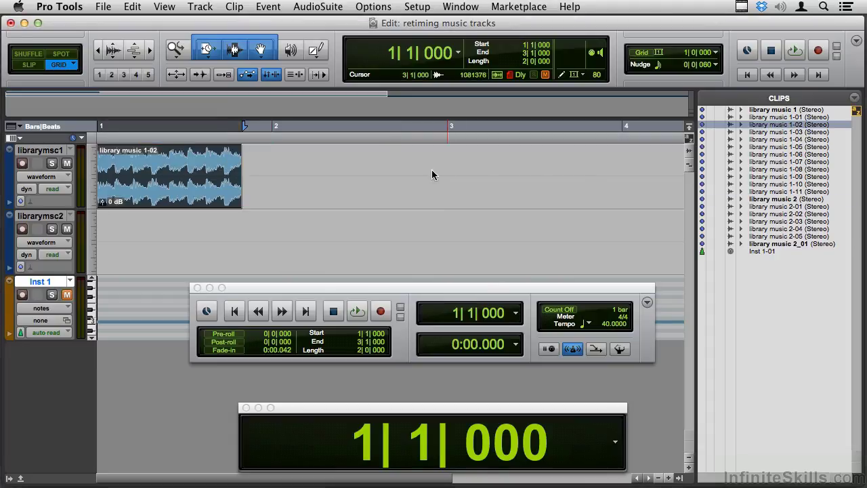
{"action": "key", "text": "space"}
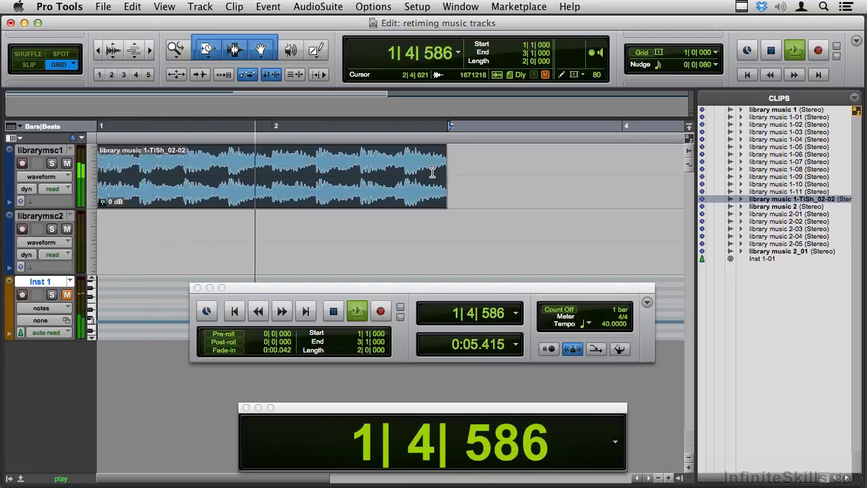
{"action": "key", "text": "space"}
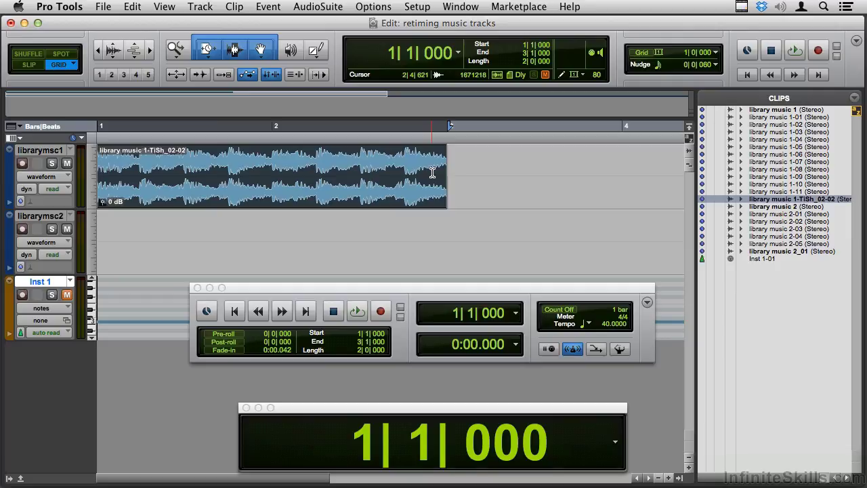
Mute the librarymsc1 track and audition the clips library music 2-02, 2-01 and 2-04.
{"action": "left_click", "coordinate": [66, 165]}
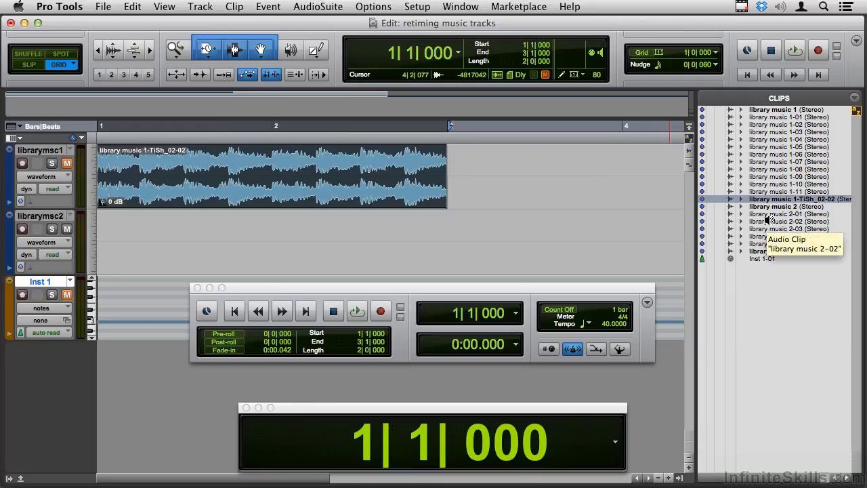
{"action": "left_click", "coordinate": [770, 221], "text": "alt"}
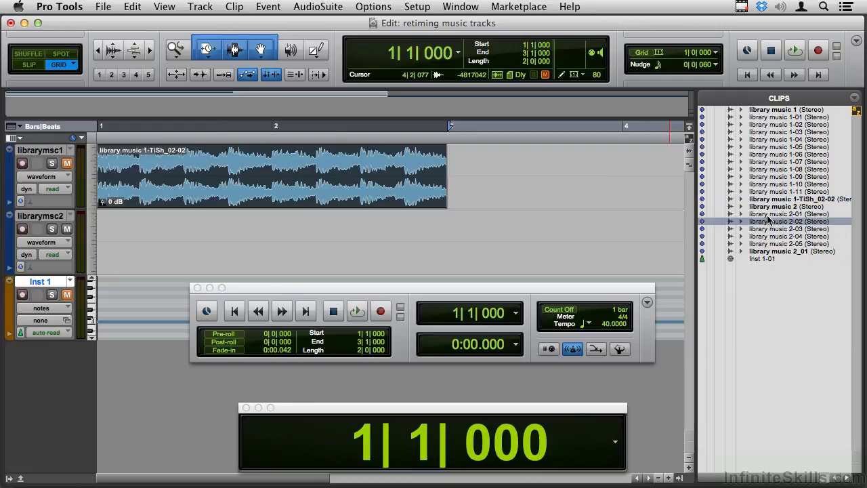
{"action": "left_click", "coordinate": [769, 214], "text": "alt"}
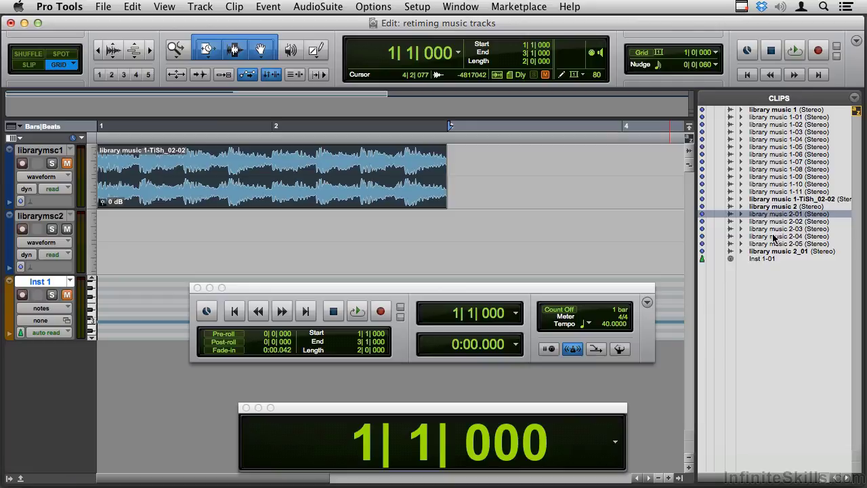
{"action": "left_click", "coordinate": [776, 237], "text": "alt"}
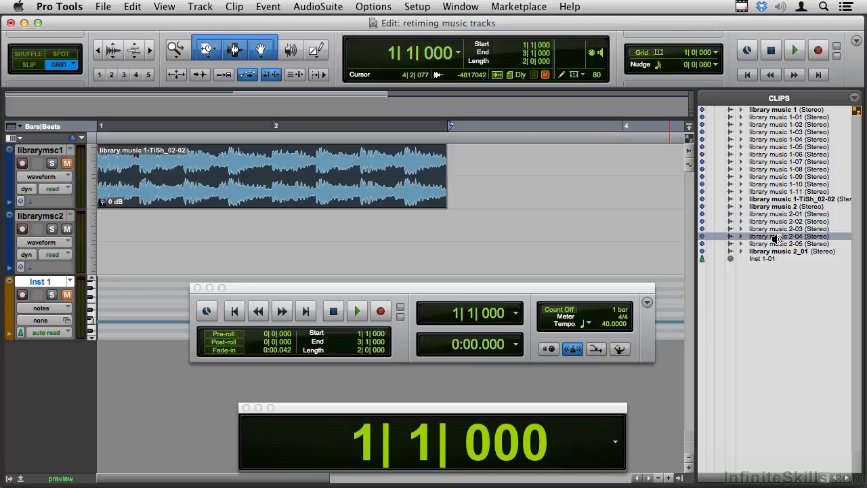
Place library music 2-04 at the start of librarymsc2 and set the session tempo first to 123, finally to 112.
{"action": "left_click_drag", "start_coordinate": [776, 239], "coordinate": [125, 248]}
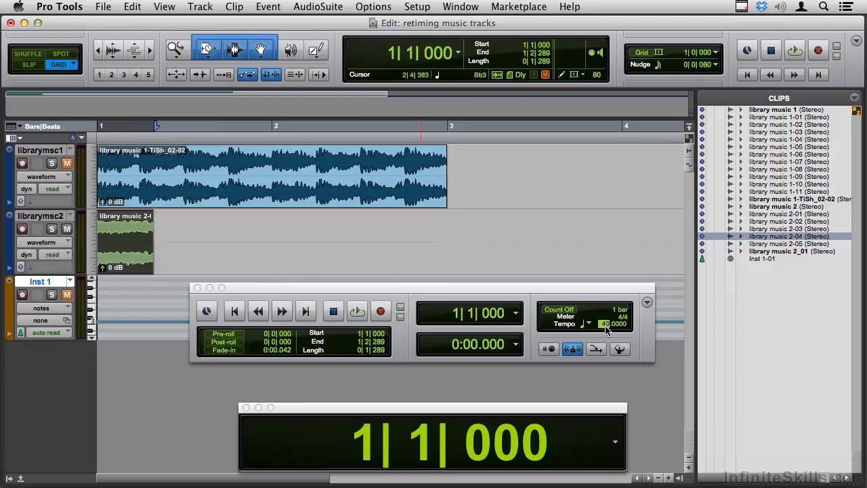
{"action": "key", "text": "Return"}
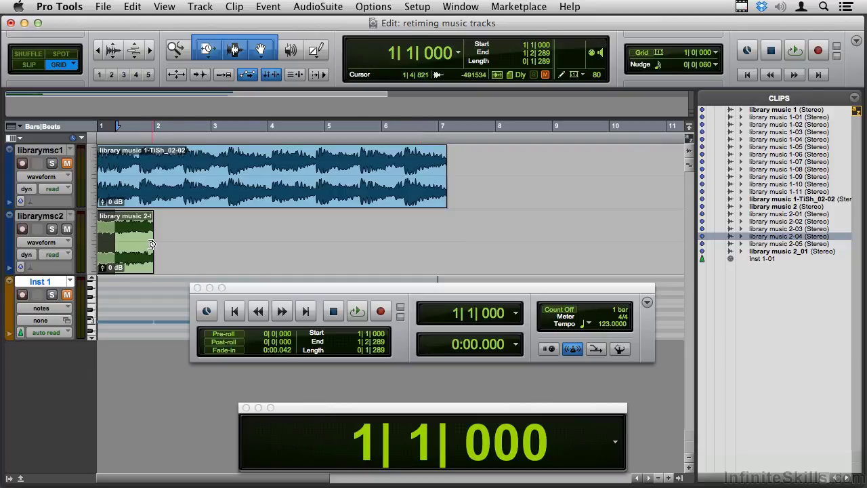
{"action": "left_click", "coordinate": [603, 325]}
{"action": "type", "text": "112"}
{"action": "key", "text": "Return"}
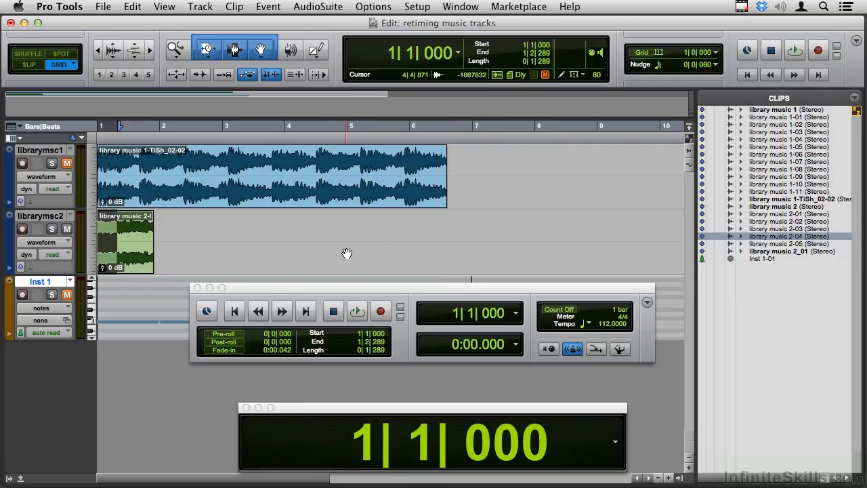
Time-stretch the library music 2-04 clip on librarymsc2 to end at bar 2 and play it from the start.
{"action": "key", "text": "super+bracketright"}
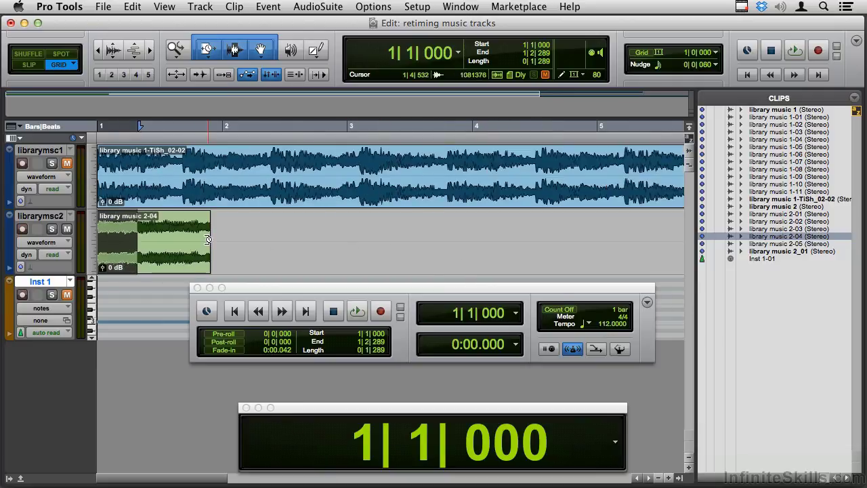
{"action": "left_click_drag", "start_coordinate": [208, 239], "coordinate": [222, 239]}
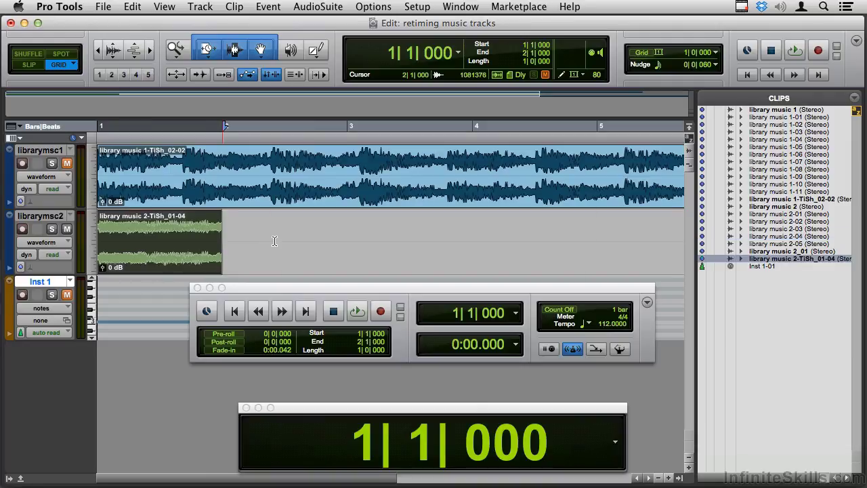
{"action": "key", "text": "Return"}
{"action": "key", "text": "space"}
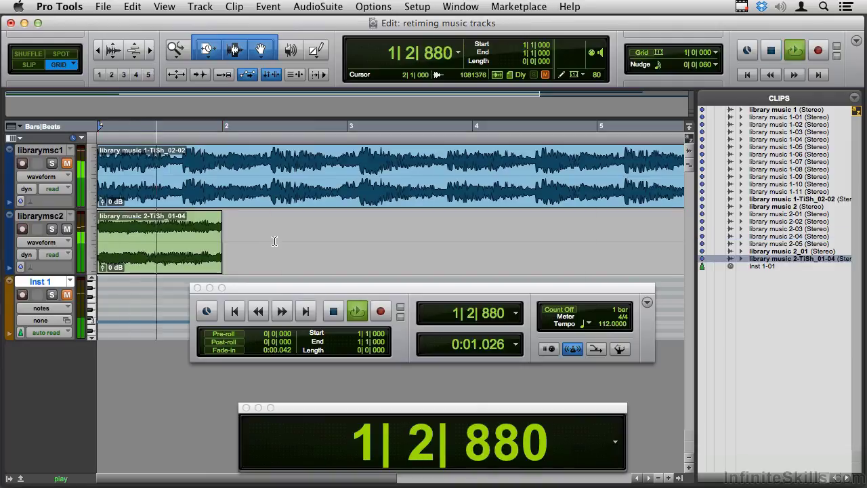
{"action": "key", "text": "space"}
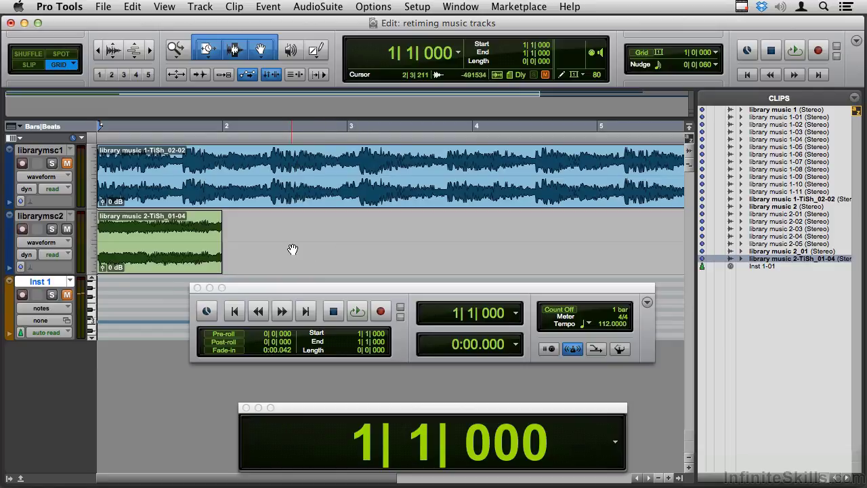
Undo the stretch and redo it with the session tempo set to 96, ending the librarymsc2 clip at bar 2, and play it.
{"action": "key", "text": "super+z"}
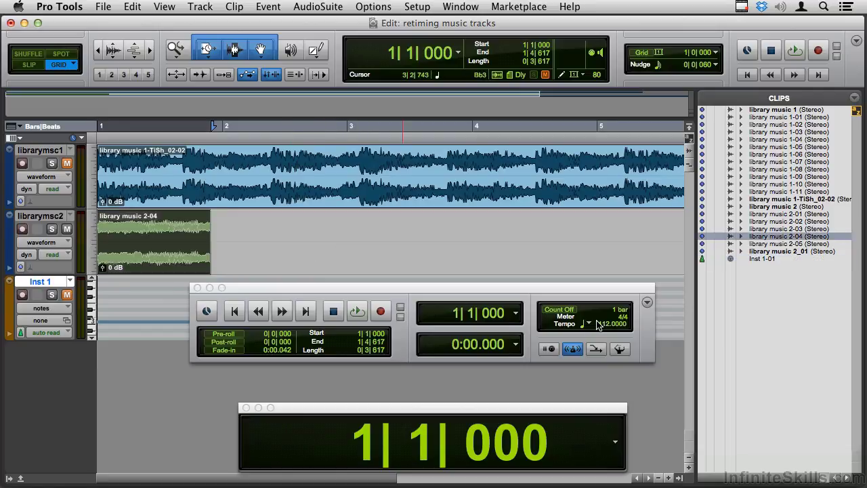
{"action": "key", "text": "Return"}
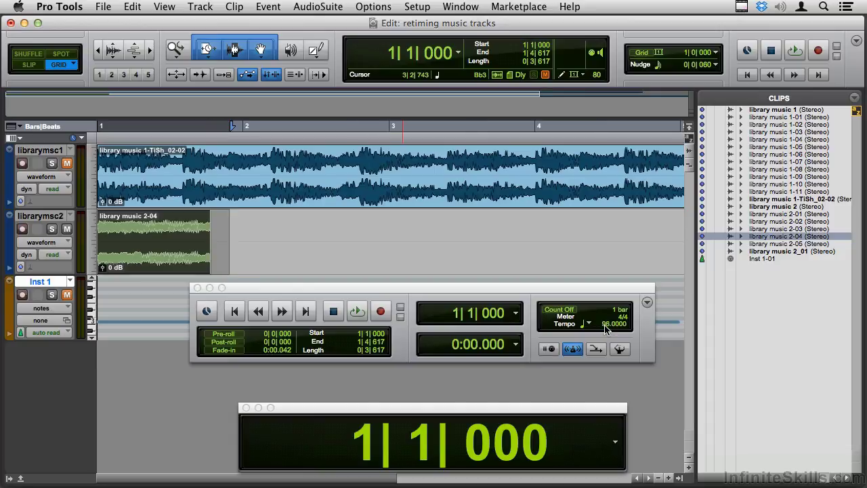
{"action": "left_click_drag", "start_coordinate": [210, 256], "coordinate": [219, 239]}
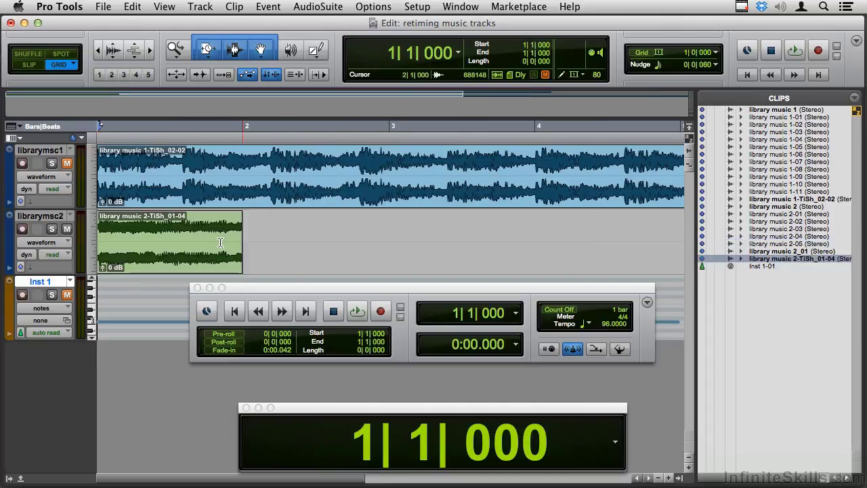
{"action": "key", "text": "space"}
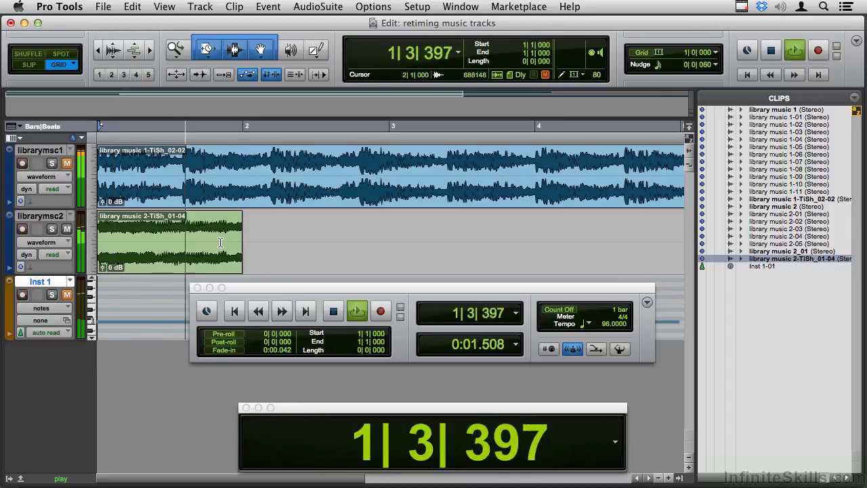